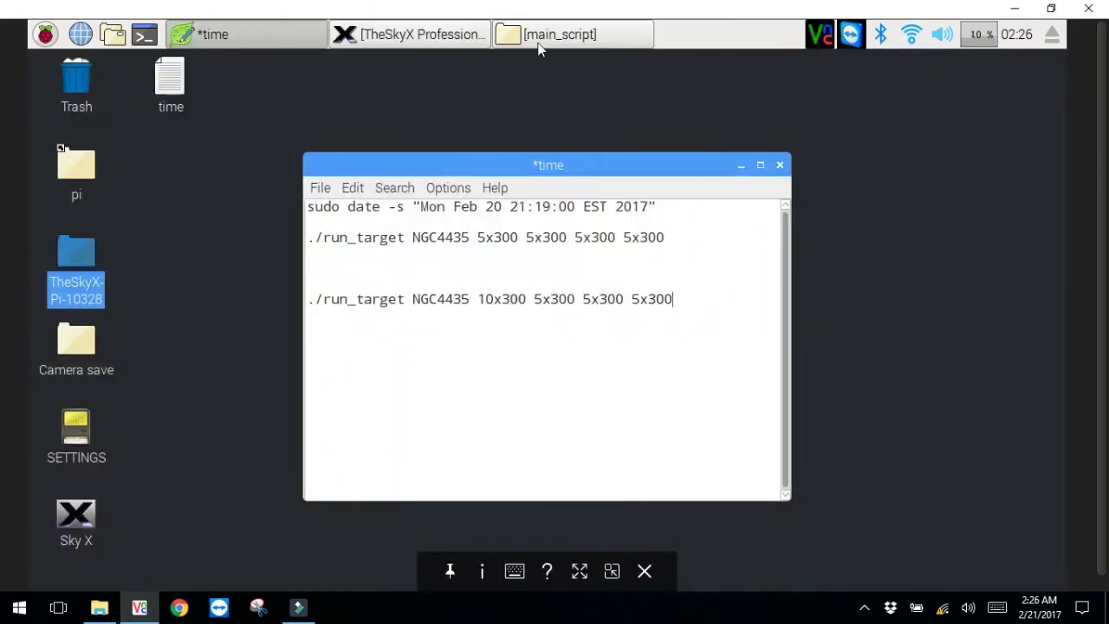
Step: Open a terminal in the main_script folder beside run_target, minimize PCManFM and move the terminal up
left_click(547, 36)
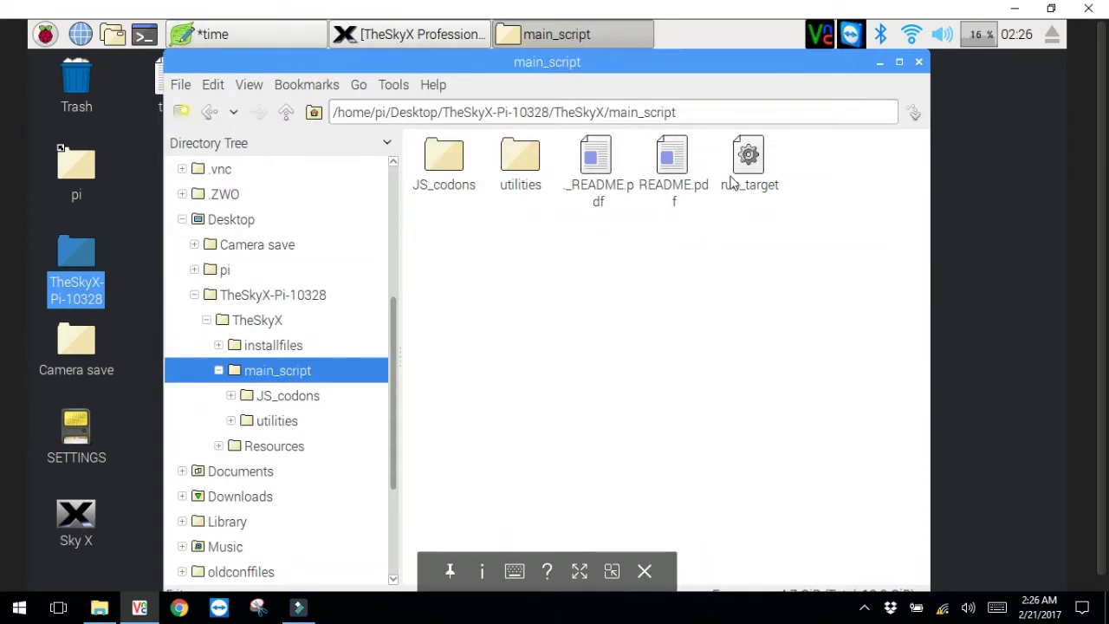
left_click(755, 161)
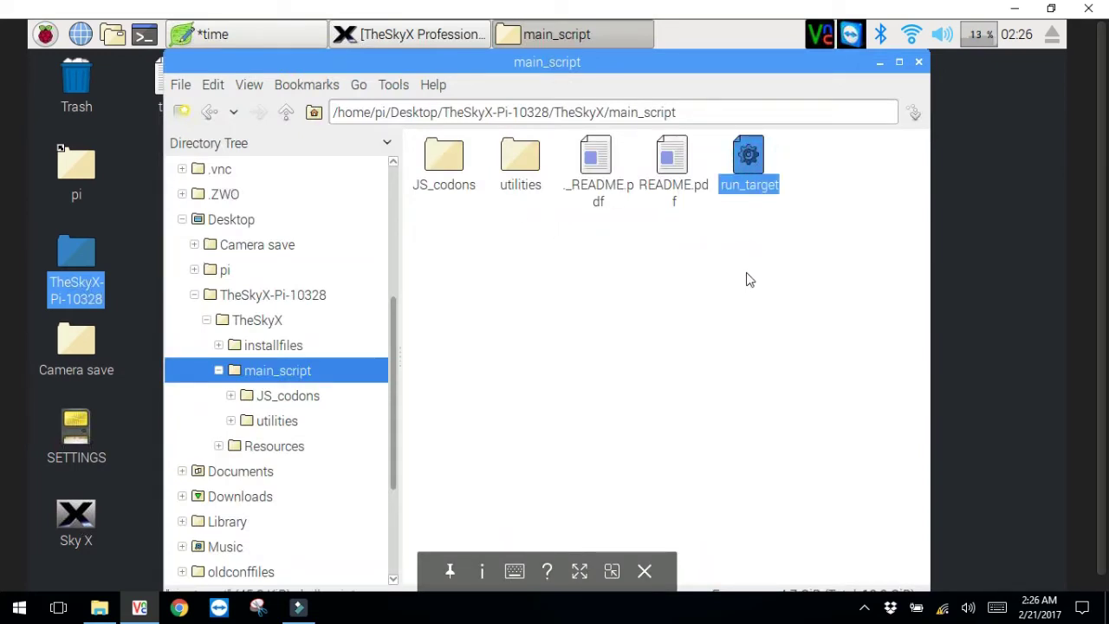
left_click(396, 87)
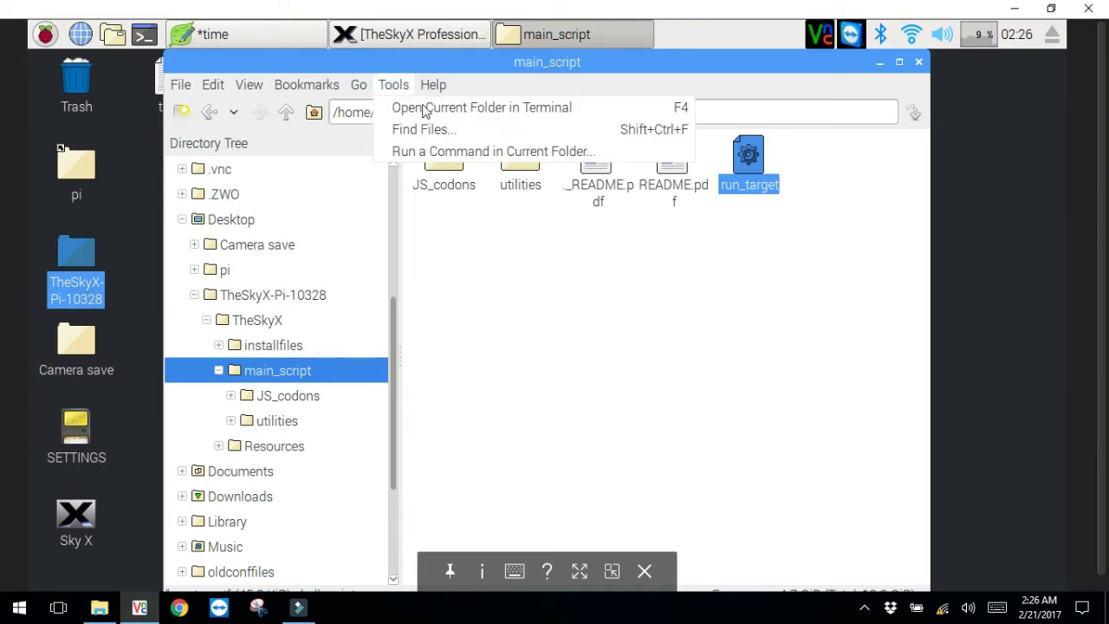
left_click(424, 109)
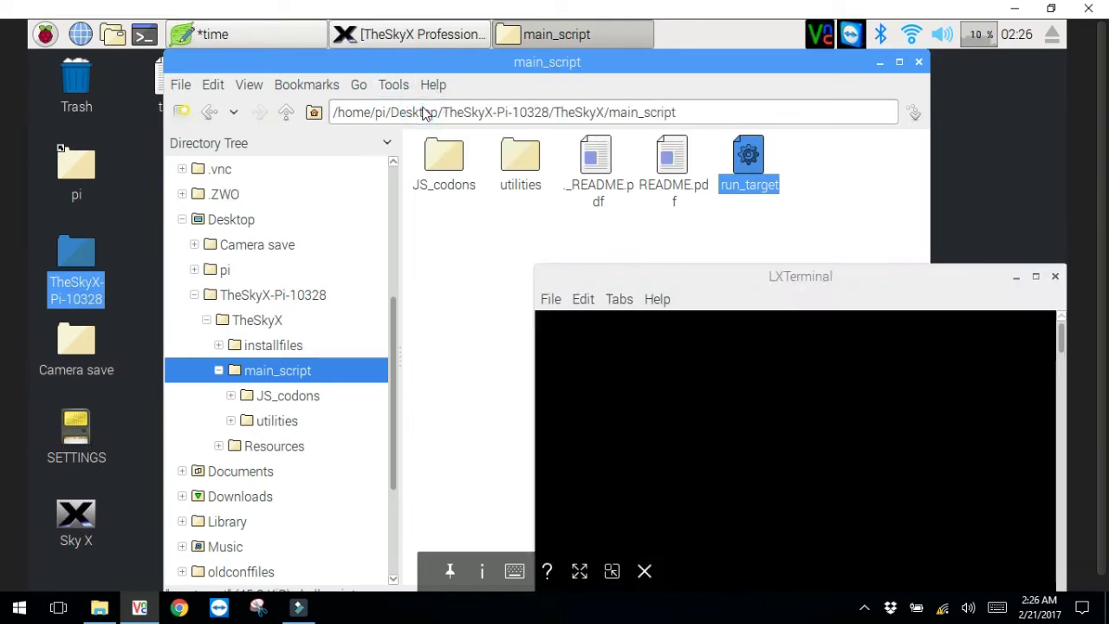
left_click(880, 65)
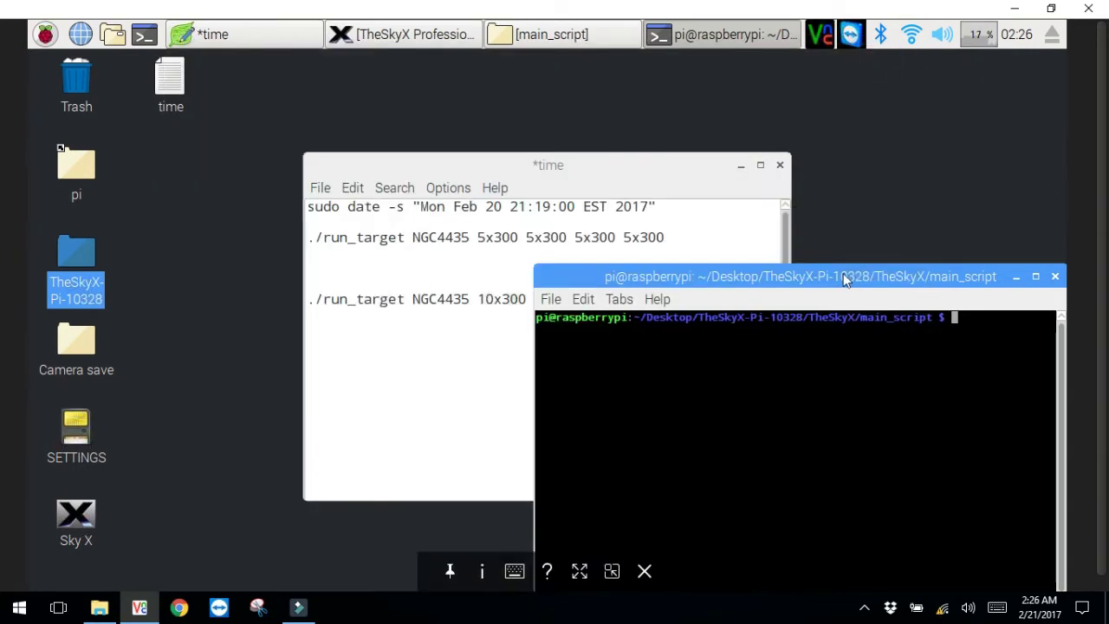
left_click_drag(843, 273, 797, 124)
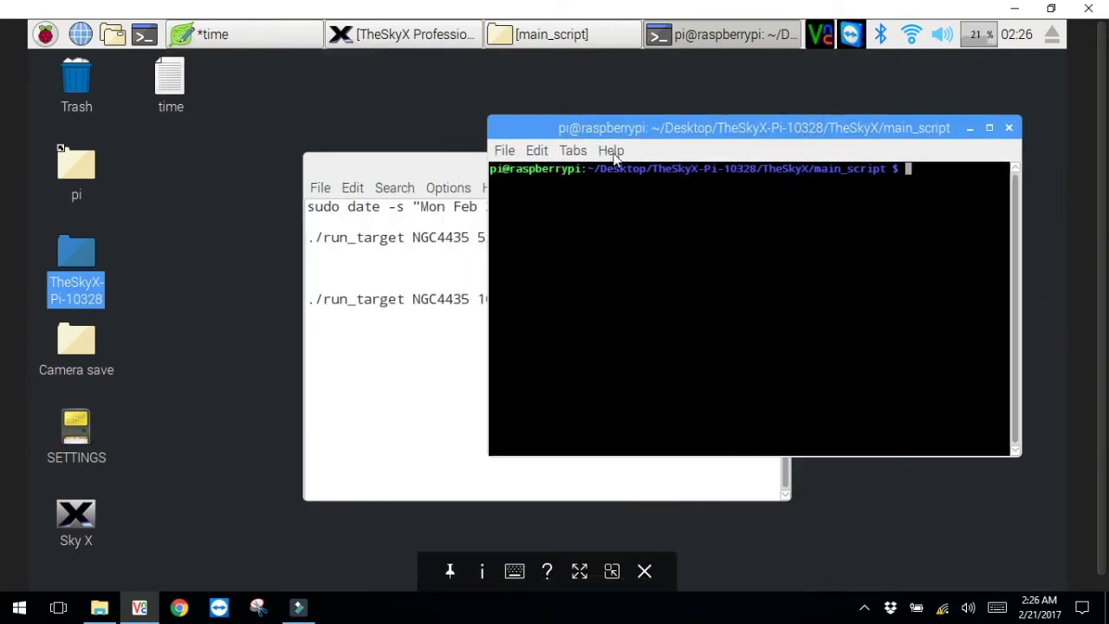
Step: Copy './run_target NGC4435 10x300 5x300 5x300 5x300' from Leafpad, paste it into LXTerminal and run it
left_click(436, 167)
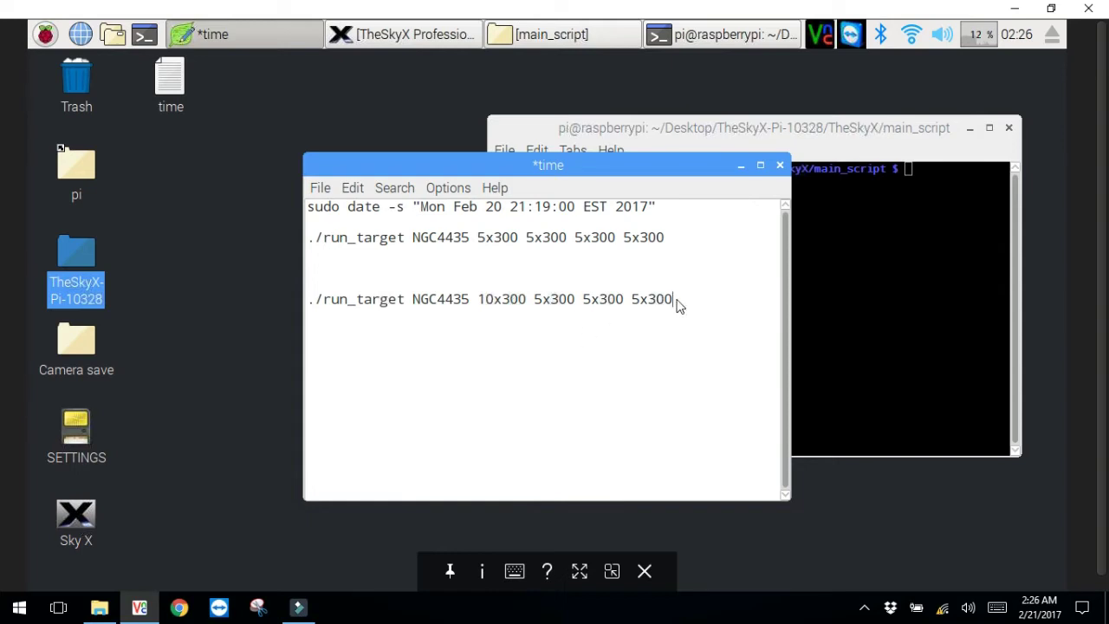
left_click_drag(677, 302, 310, 306)
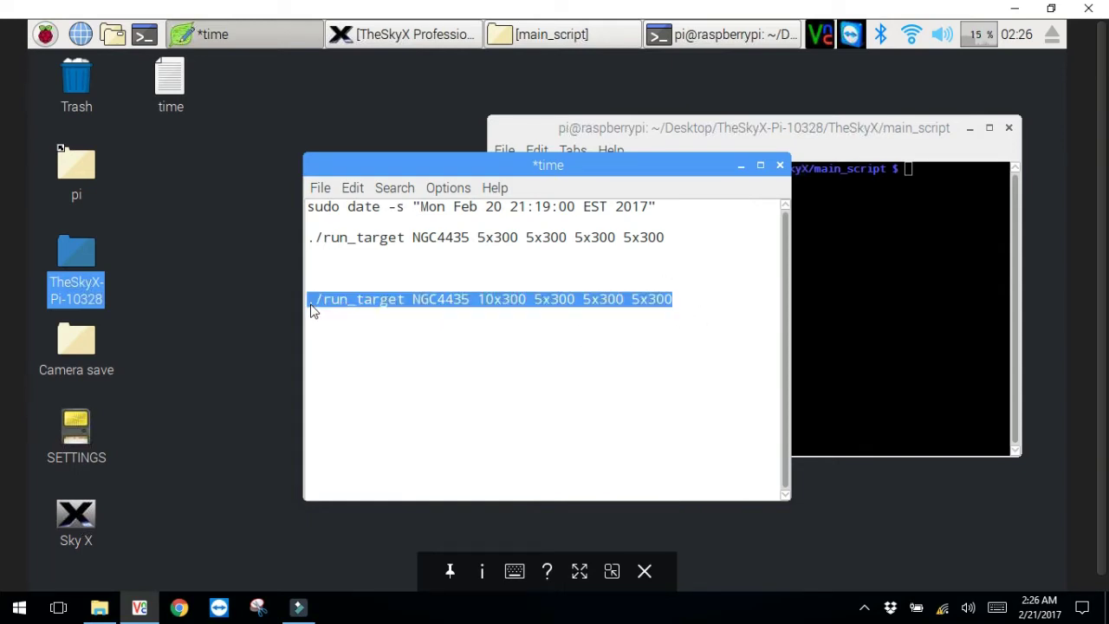
right_click(341, 300)
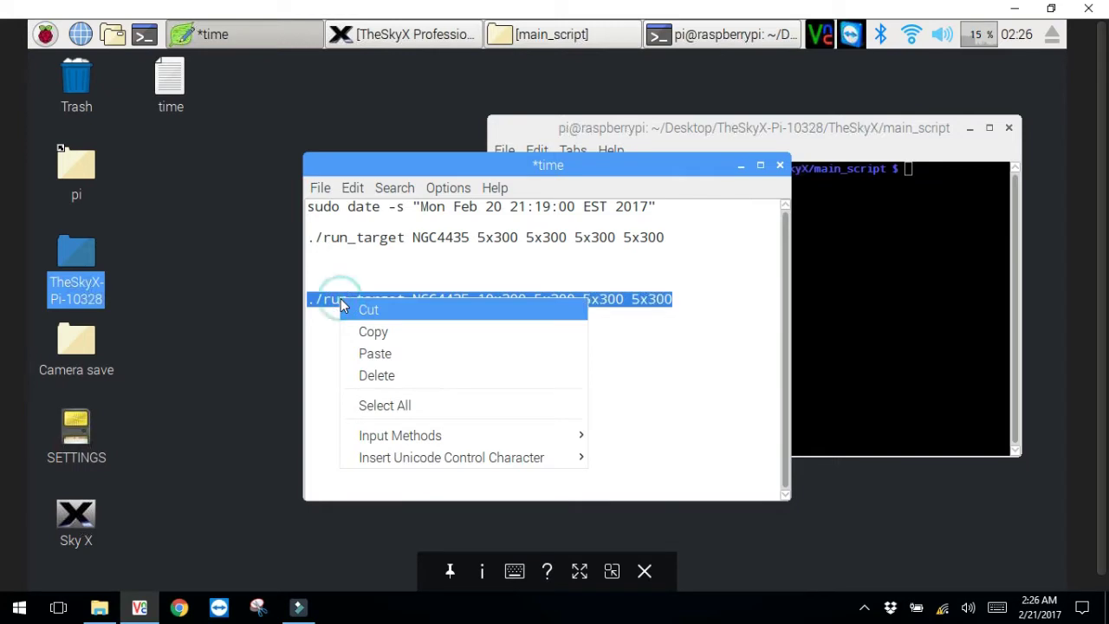
left_click(371, 334)
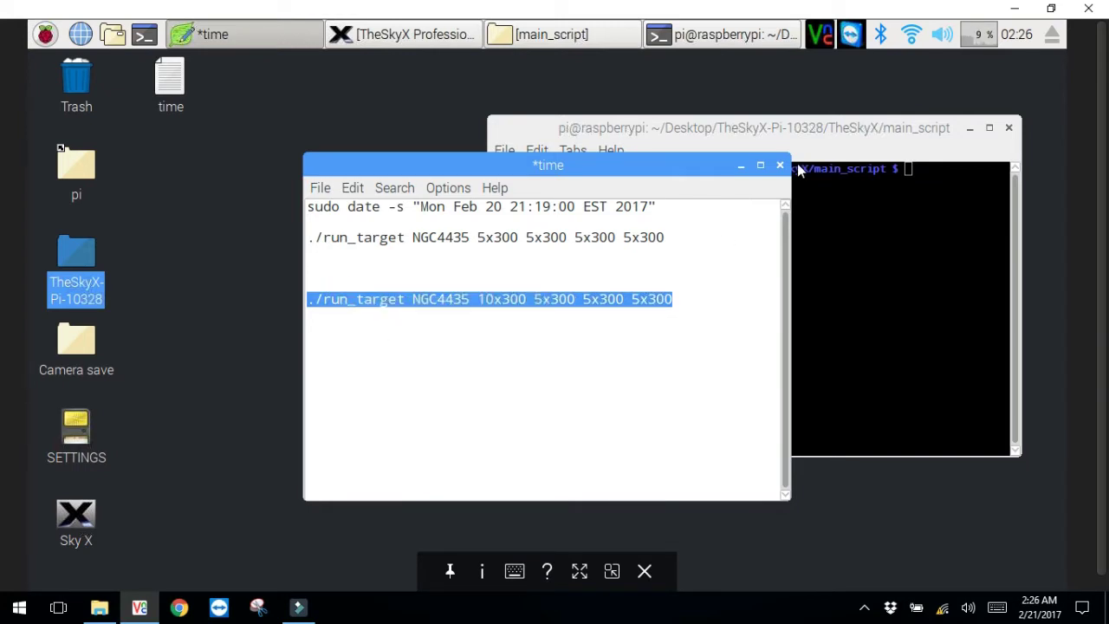
right_click(908, 170)
left_click(943, 256)
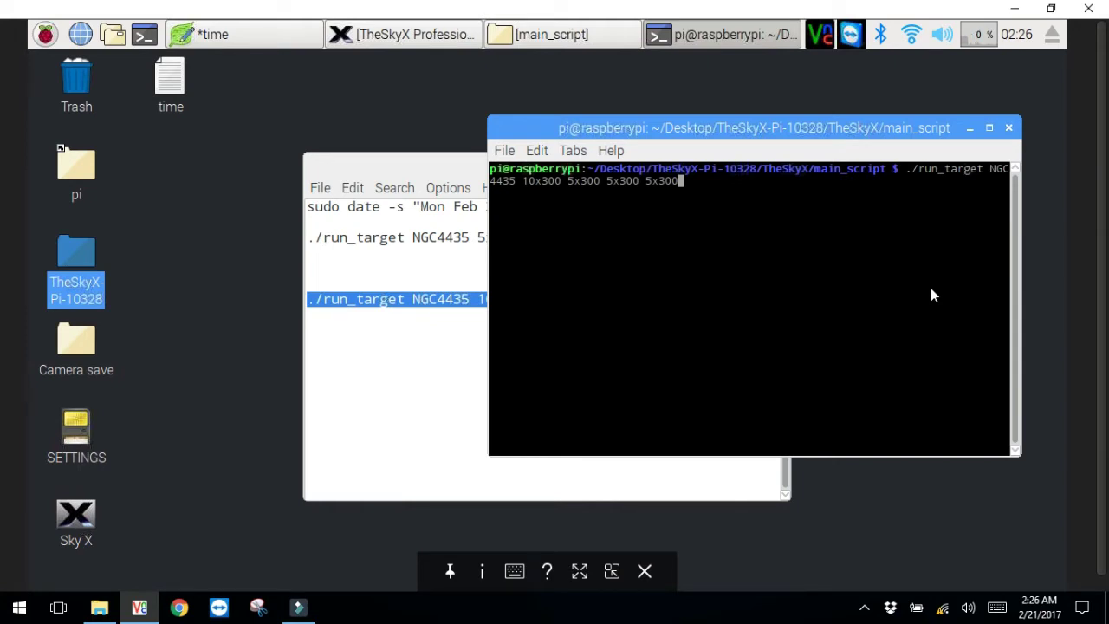
key("Return")
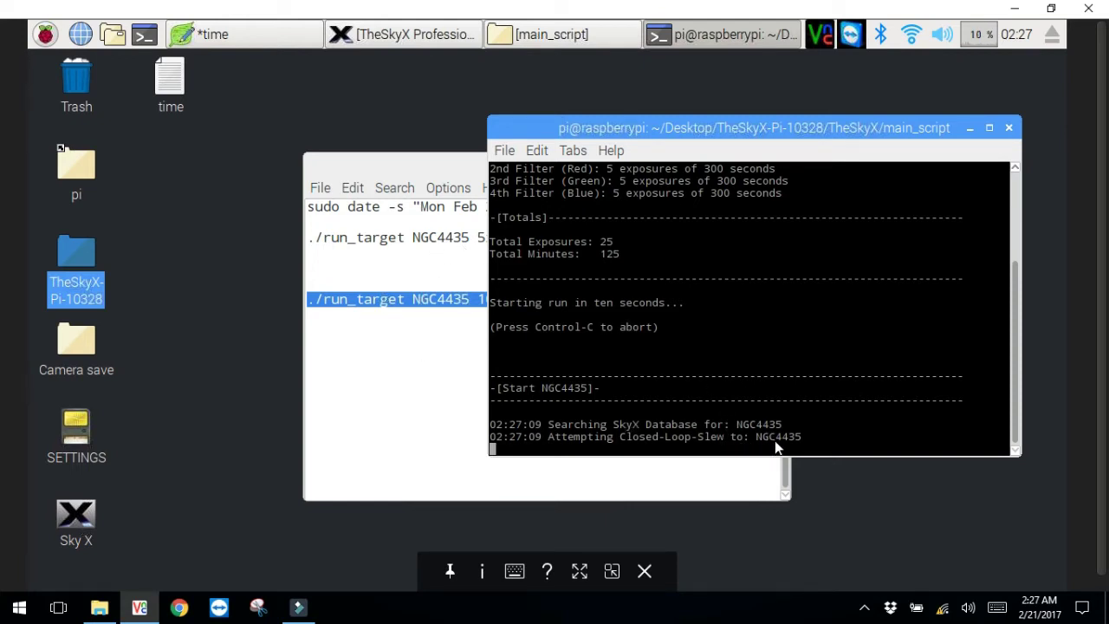
Step: Bring TheSkyX to the front while the script slews to NGC4435
left_click(381, 32)
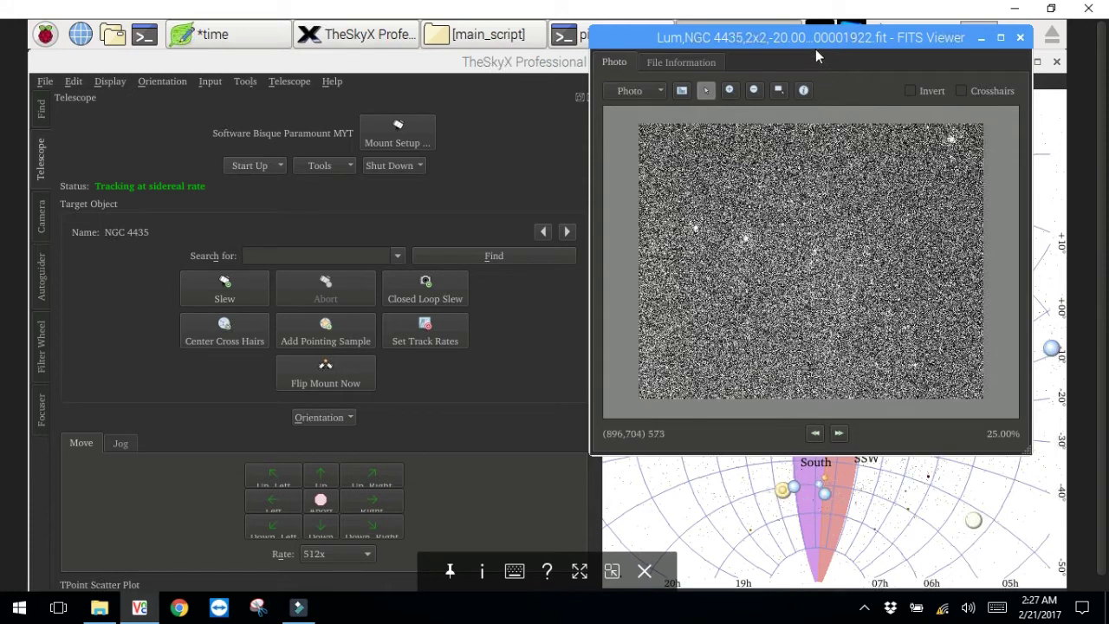
mouse_move(297, 613)
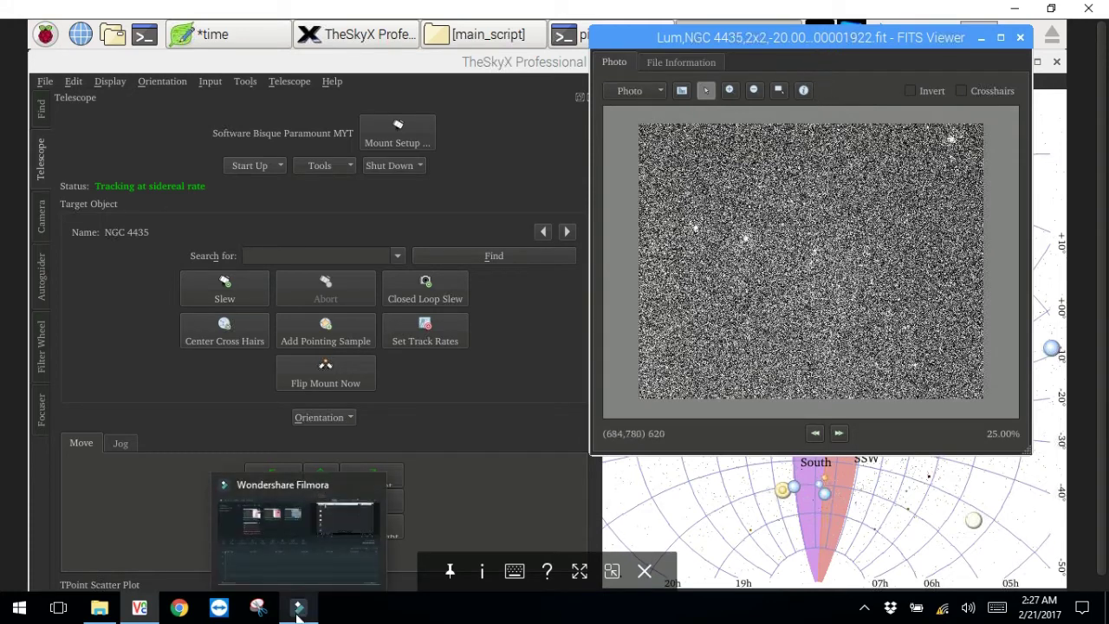
left_click(565, 36)
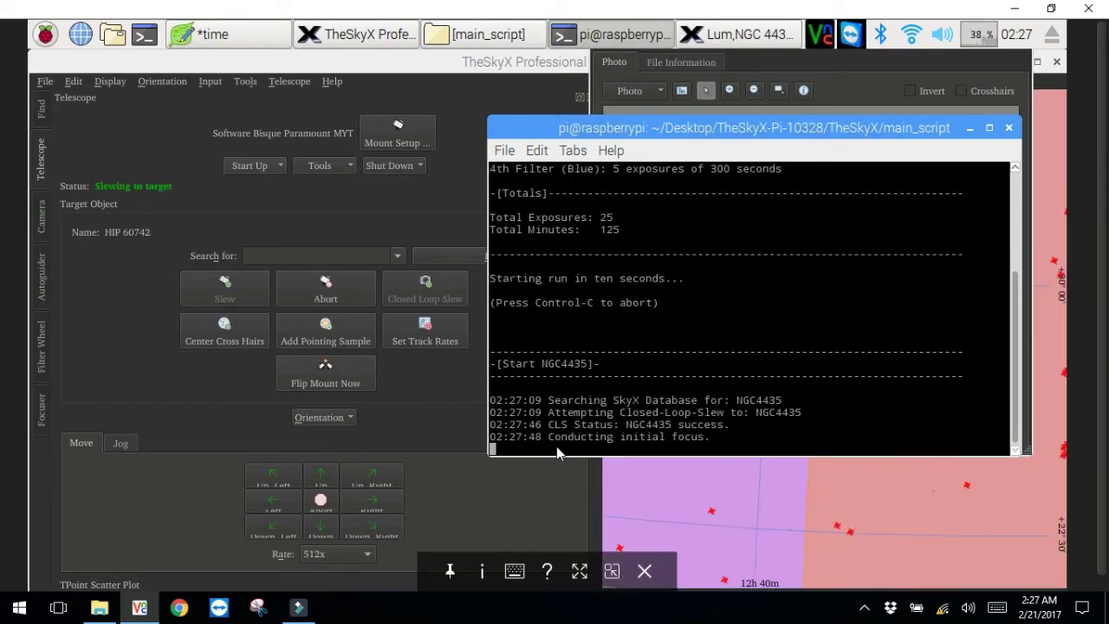
left_click(40, 217)
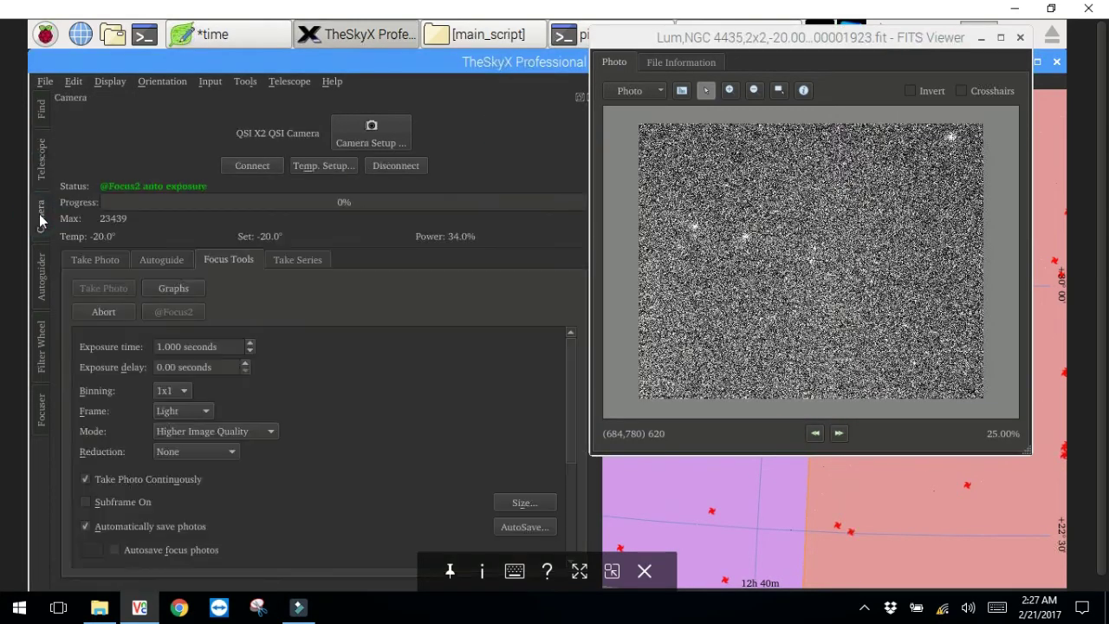
left_click(189, 295)
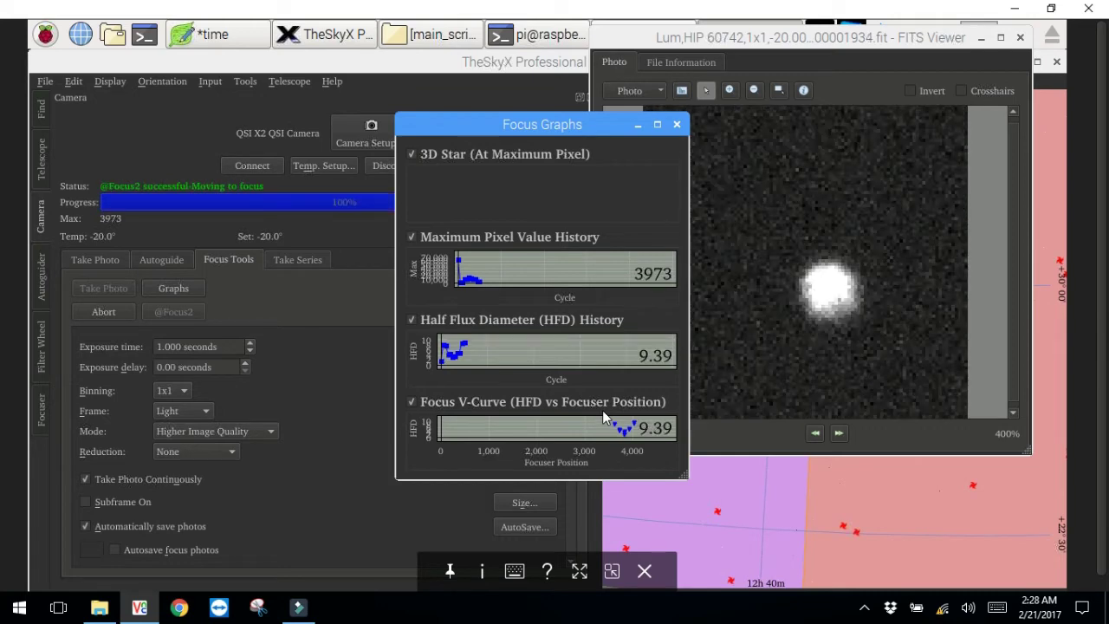
left_click(677, 124)
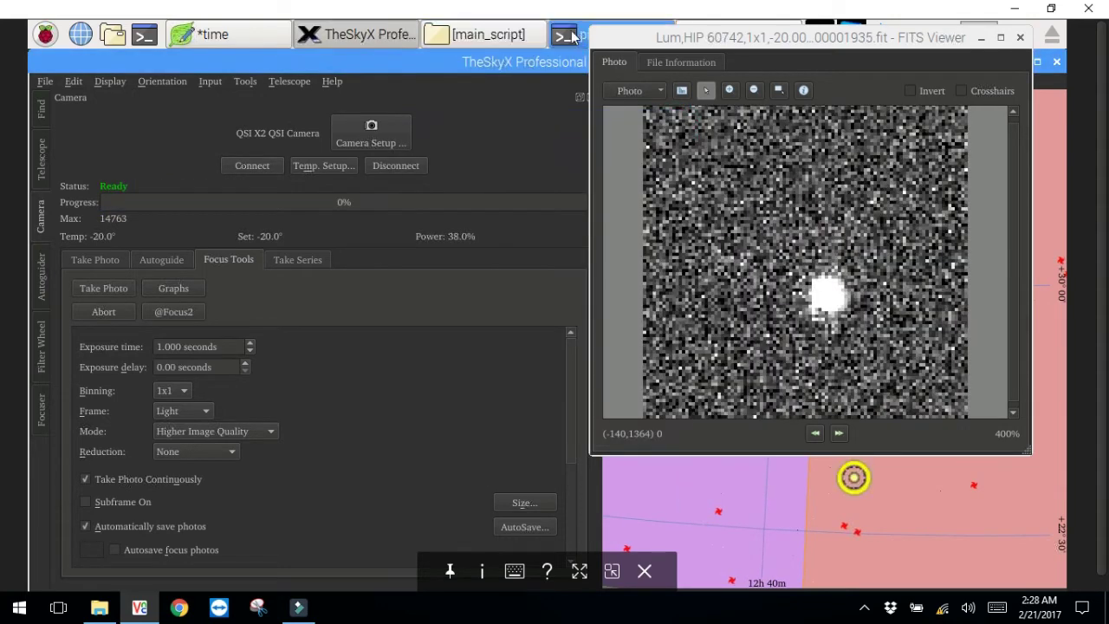
left_click(578, 35)
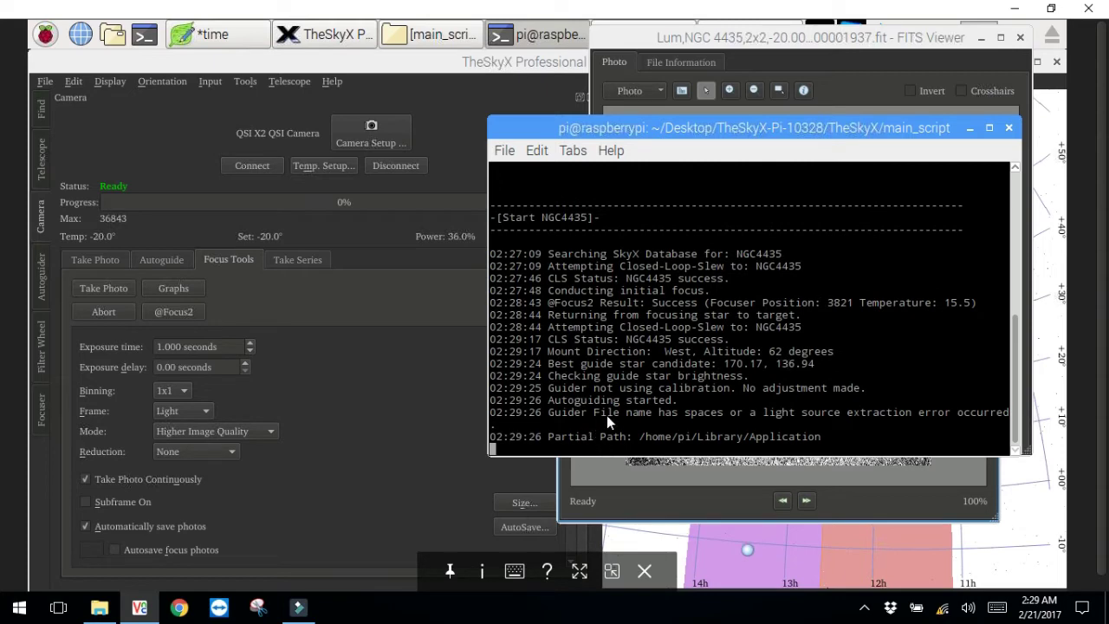
left_click(253, 292)
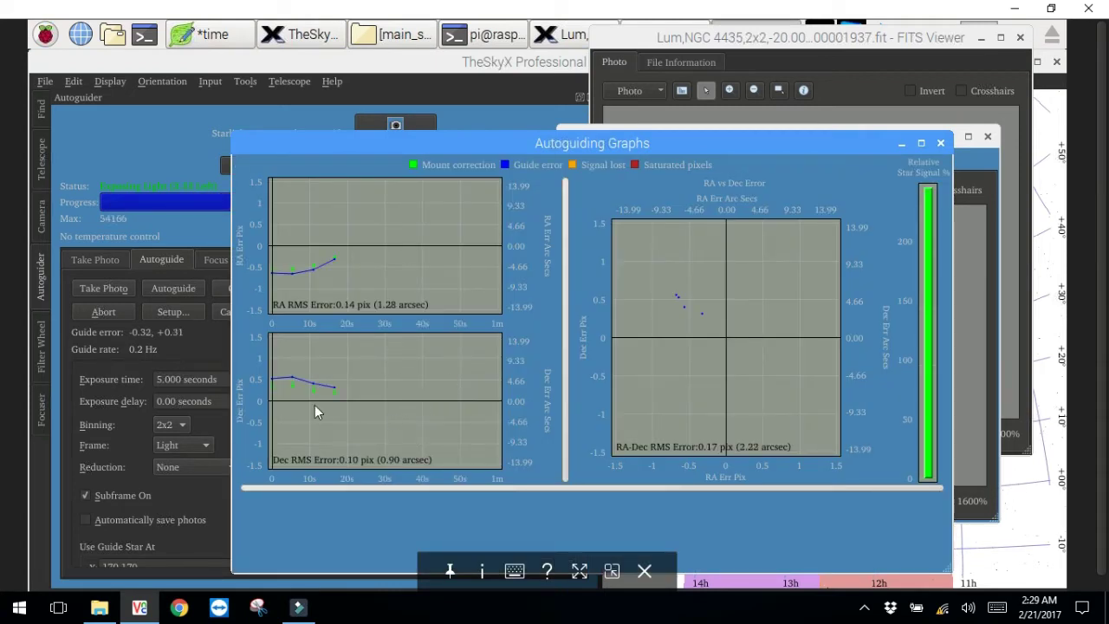
Step: Check the autoguiding graphs and the Camera panel, then bring back the log as image 1 of 25 starts
left_click(482, 32)
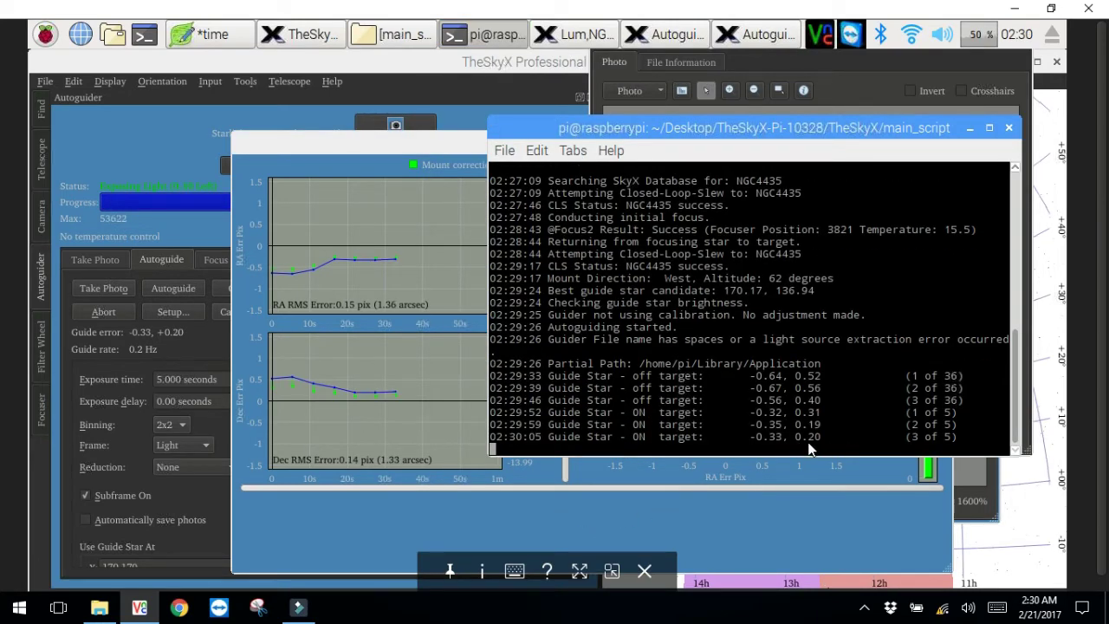
left_click(44, 221)
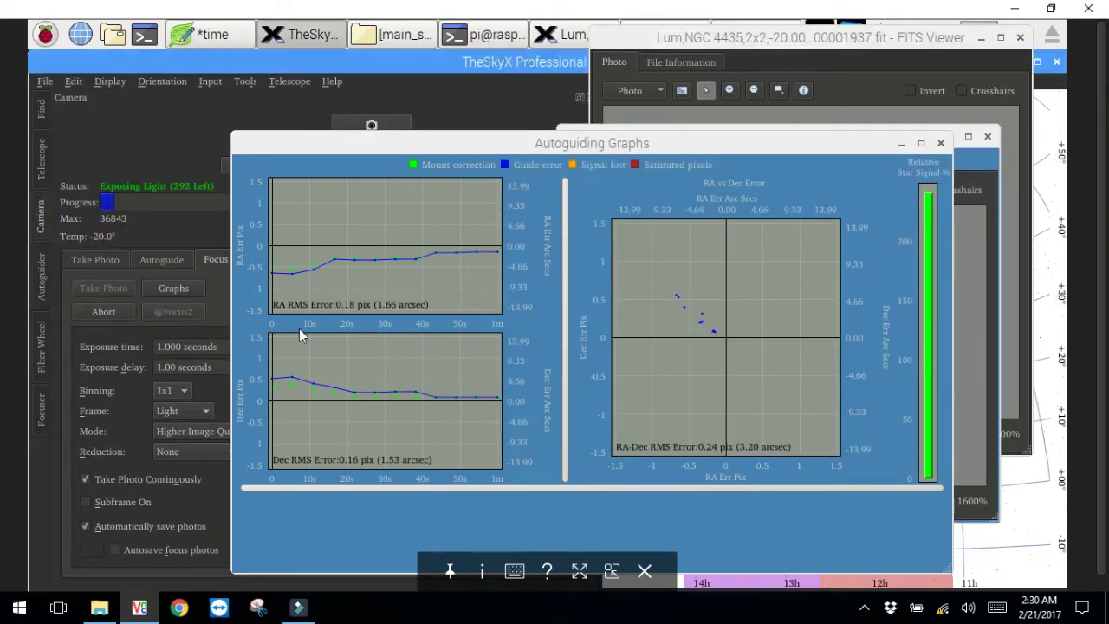
left_click(482, 34)
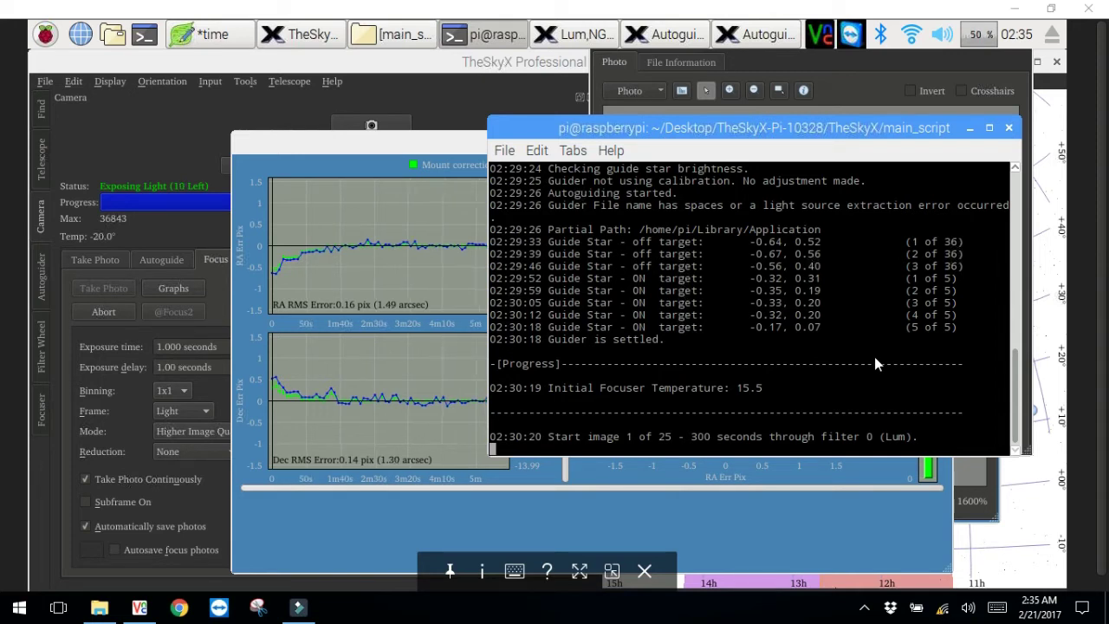
Step: Raise the FITS Viewer to see the first 300-second Lum NGC 4435 frame
left_click(800, 63)
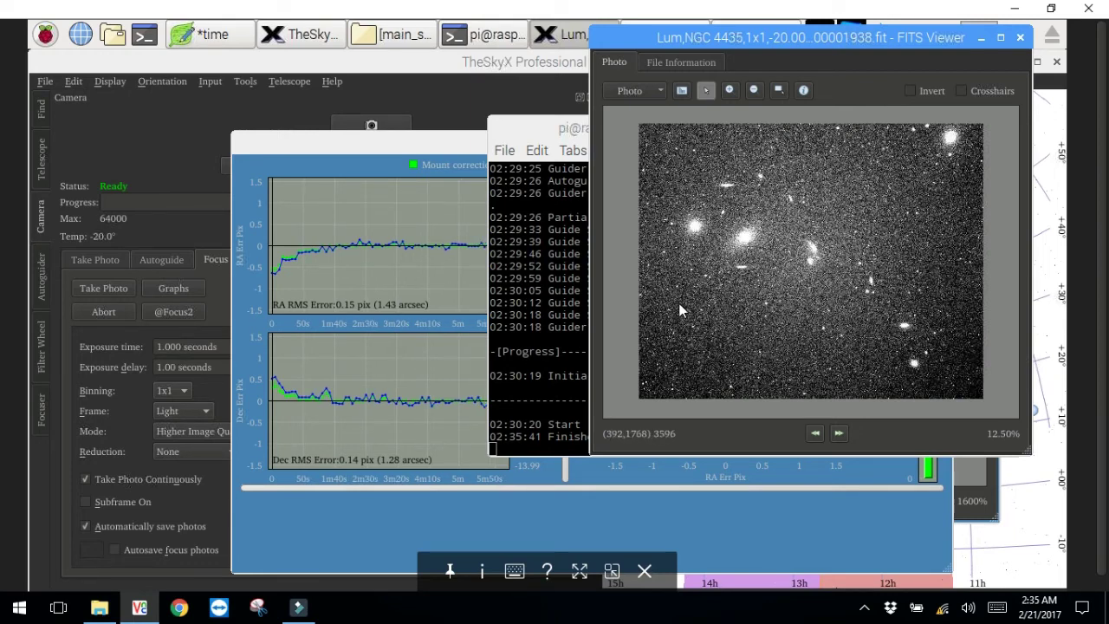
Step: Bring the script log in front of the FITS Viewer to confirm image 1 of 25 finished
left_click(537, 132)
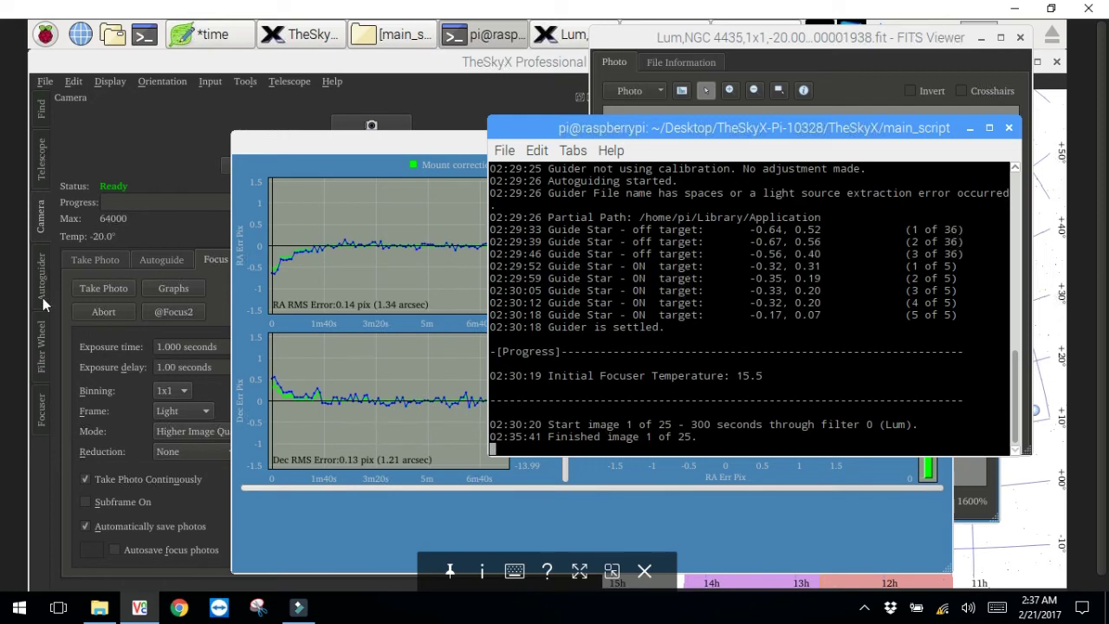
Step: View the Lum NGC 4435 frame again, then return to the log as image 5 of 25 starts
left_click(656, 105)
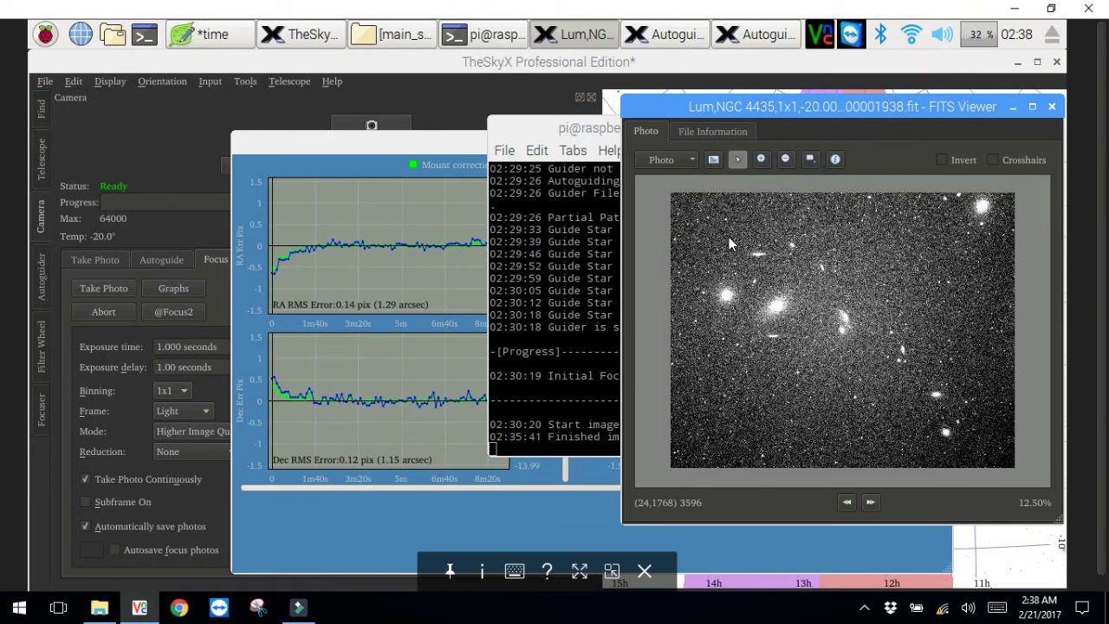
left_click(611, 418)
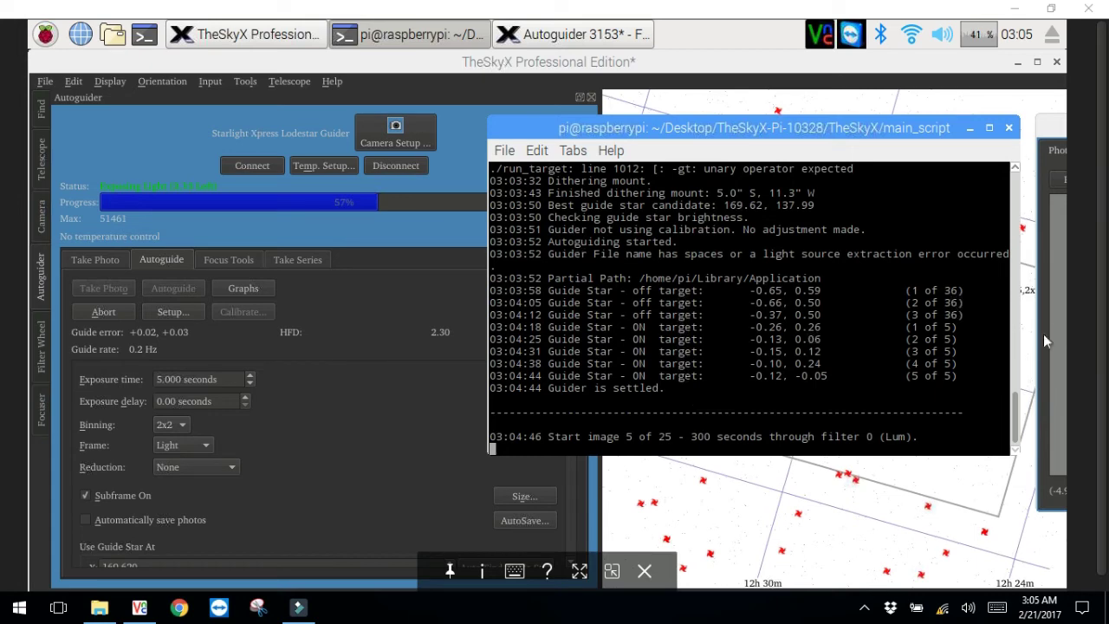
scroll(655, 321, "up", 5)
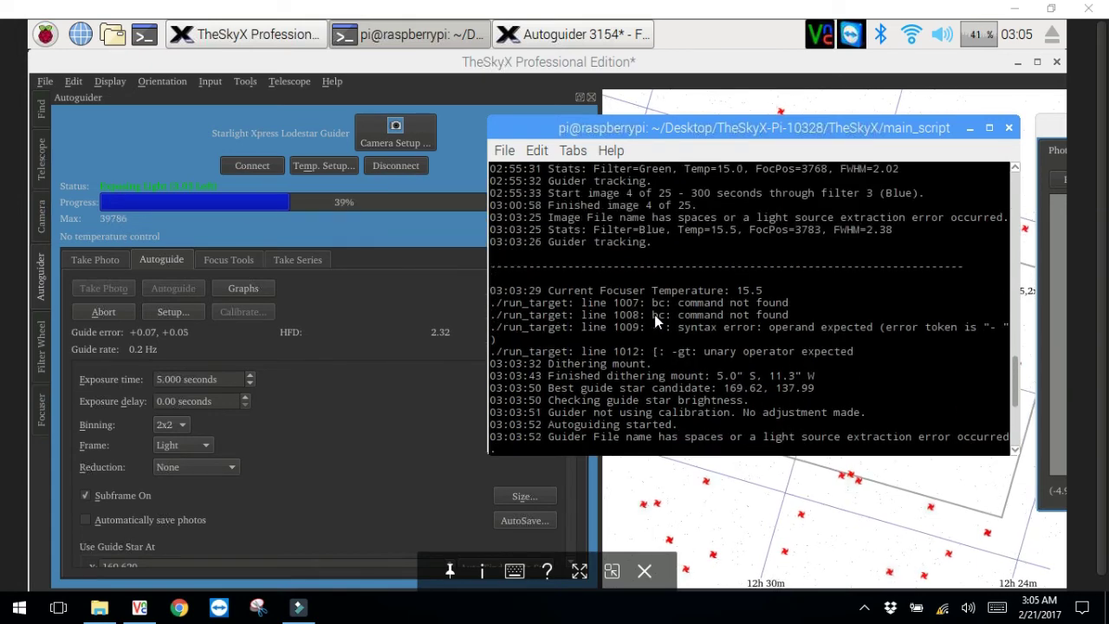
scroll(654, 315, "down", 1)
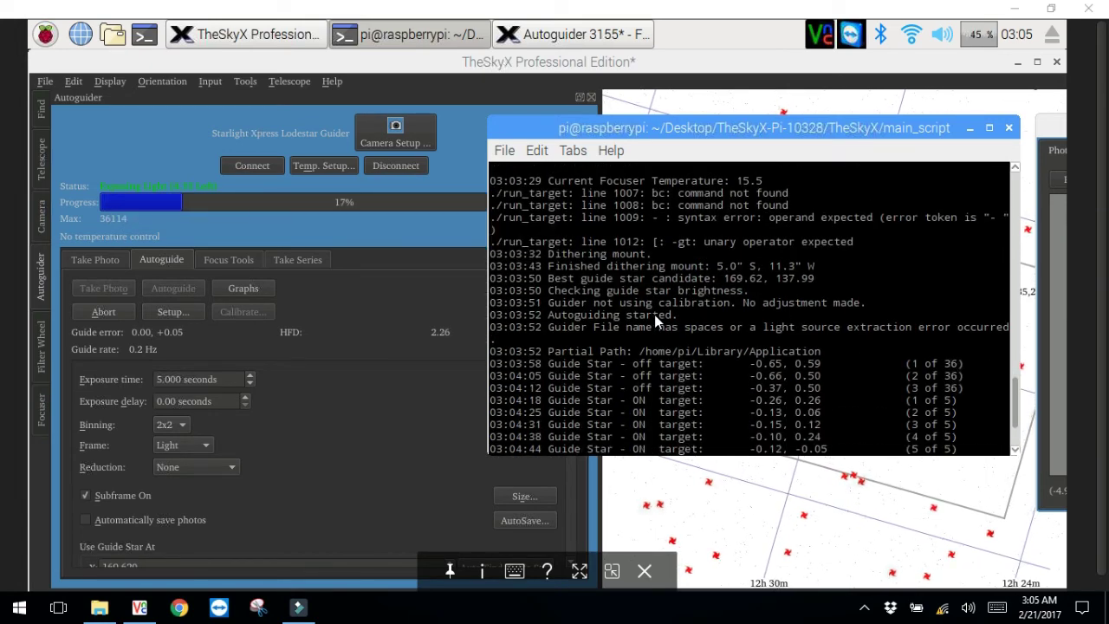
scroll(654, 314, "up", 2)
scroll(655, 315, "up", 4)
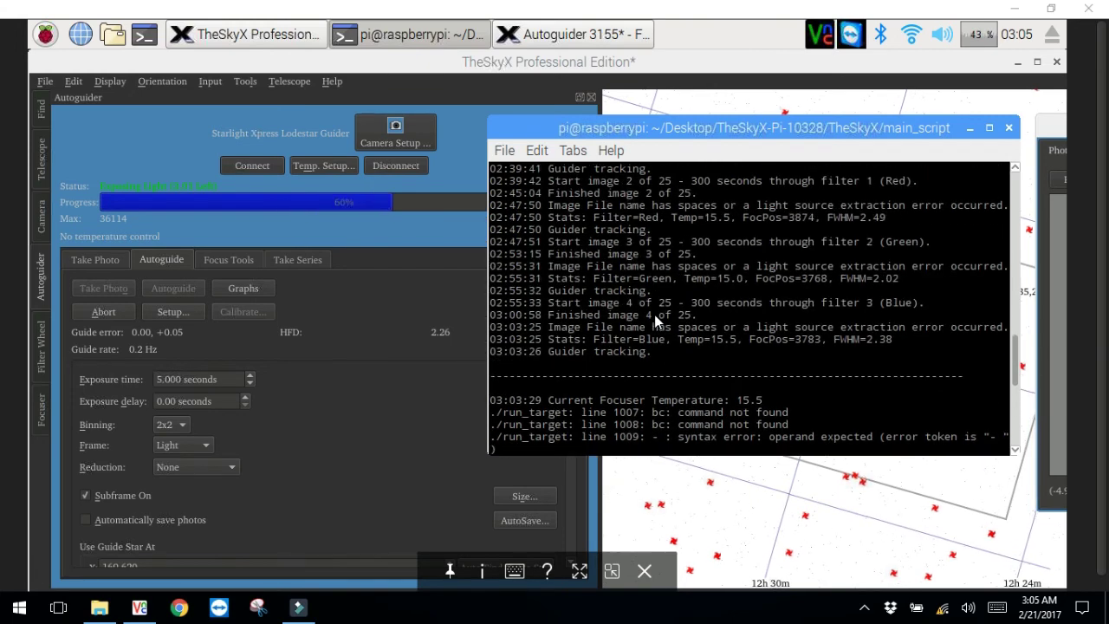
scroll(655, 314, "up", 1)
scroll(655, 315, "up", 1)
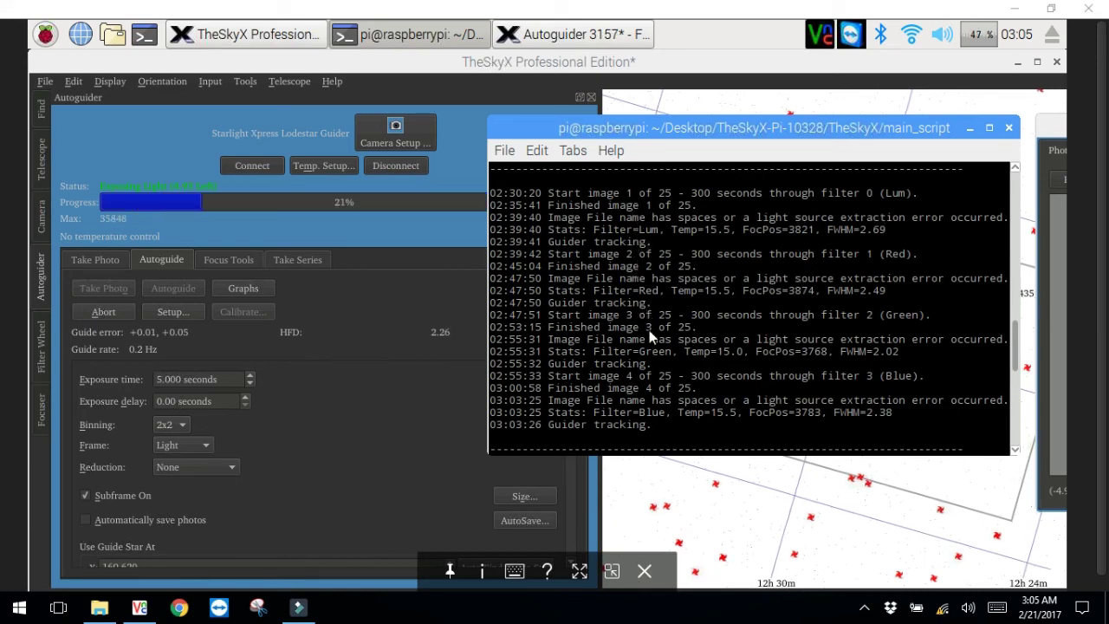
scroll(758, 377, "down", 4)
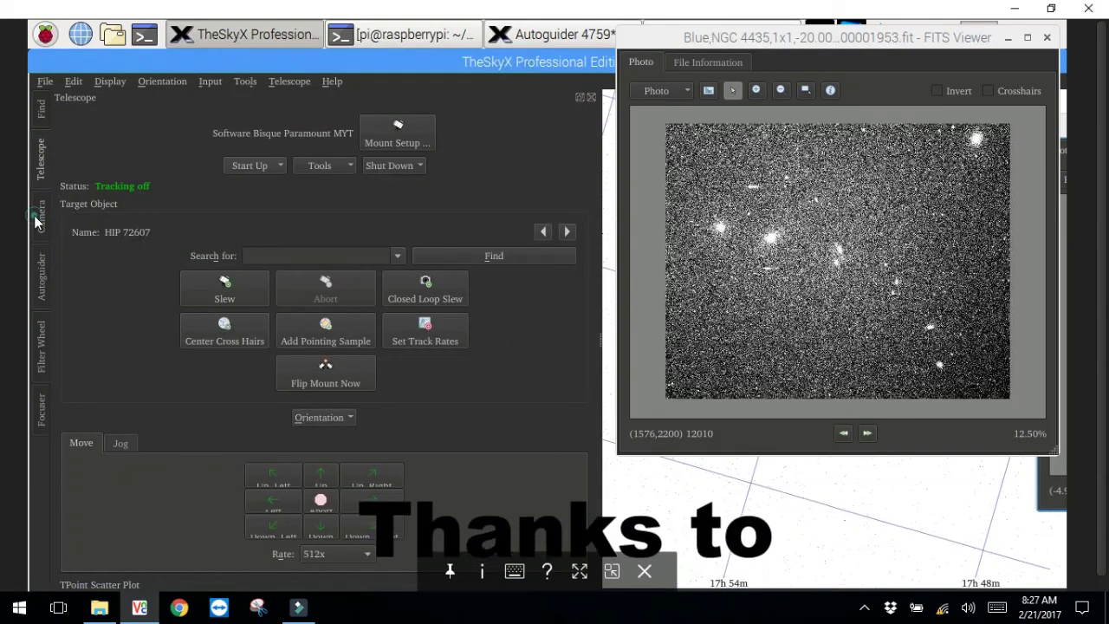
Step: Review TheSkyX's Camera, Autoguider and Filter Wheel tabs, then bring the script log back
left_click(37, 218)
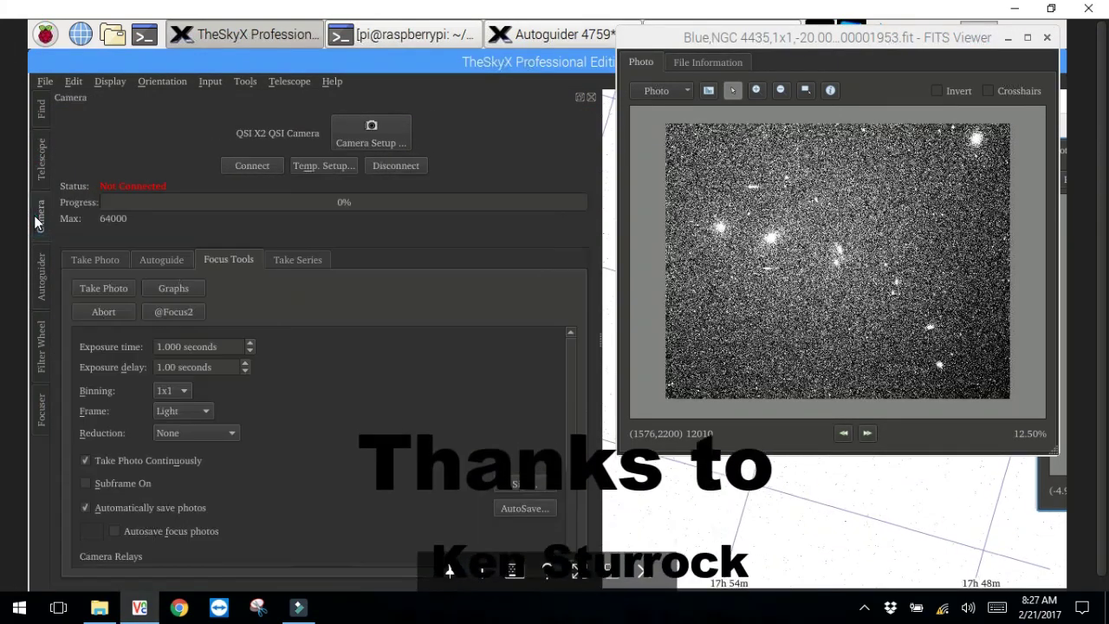
left_click(38, 290)
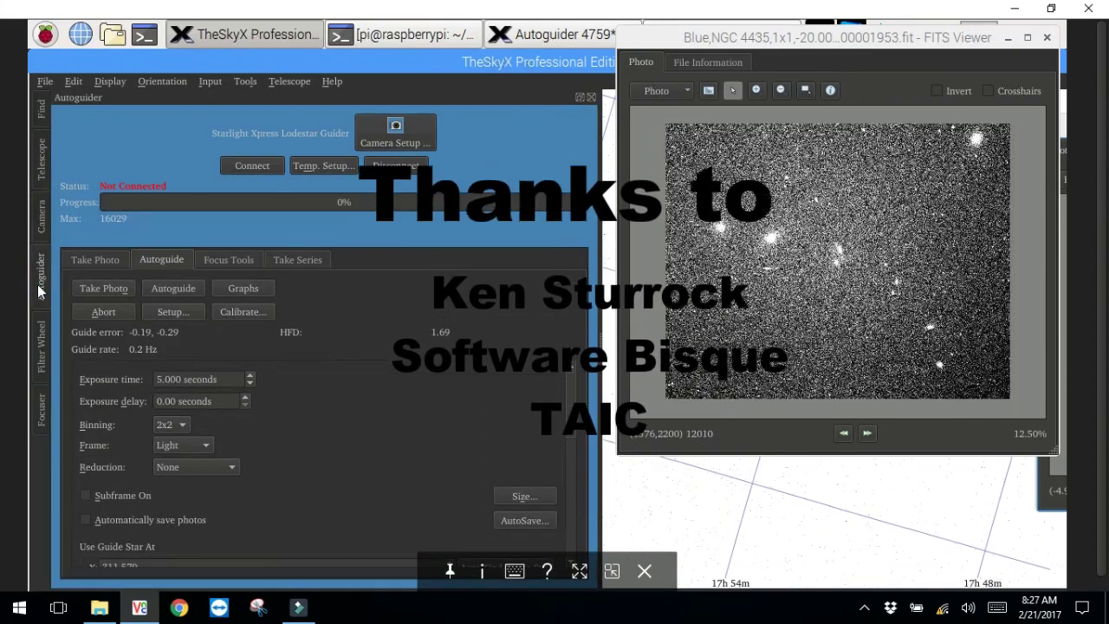
left_click(38, 345)
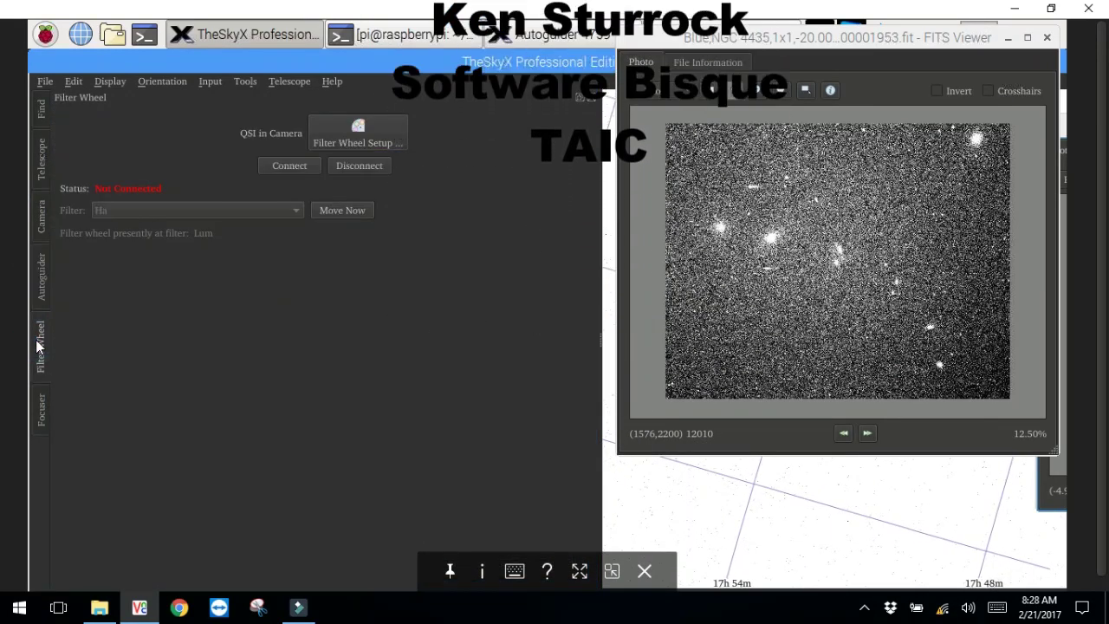
left_click(386, 39)
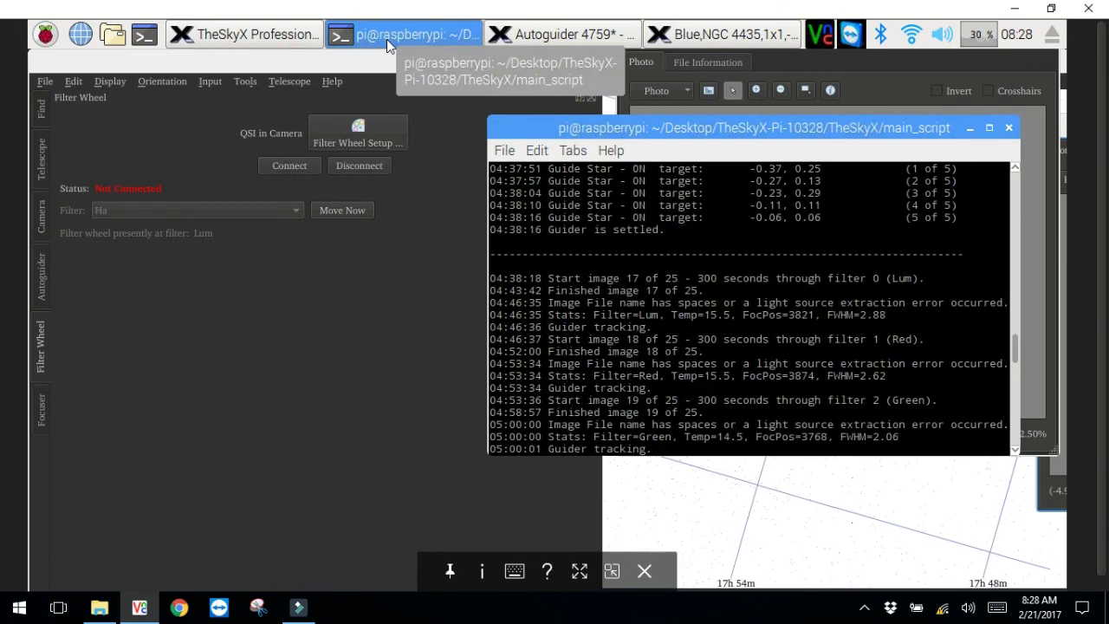